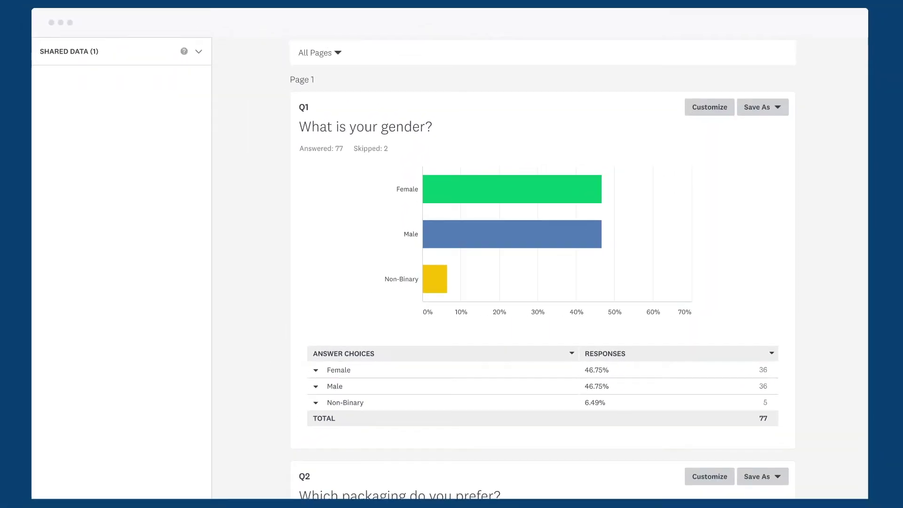
- Show Q3's packaging comments as an 11-word cloud and browse its color, font and range settings
scroll(541, 264, down, 4)
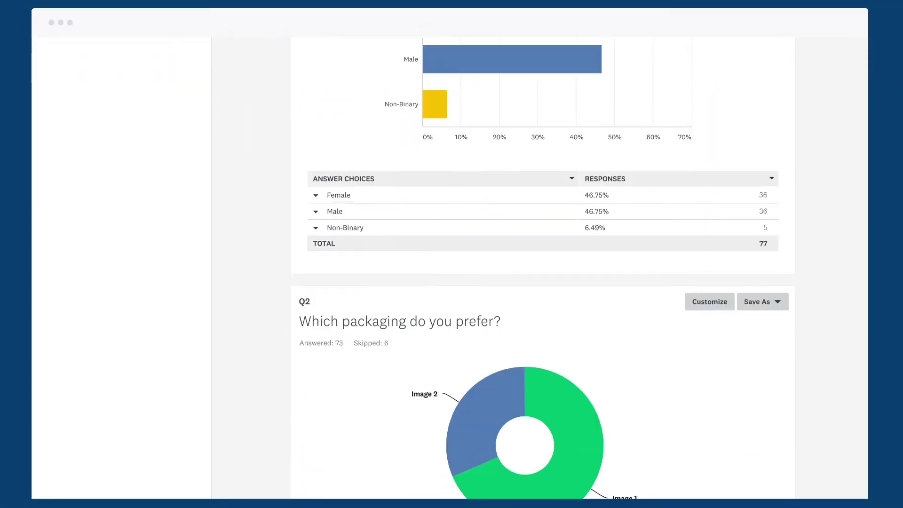
scroll(541, 263, down, 10)
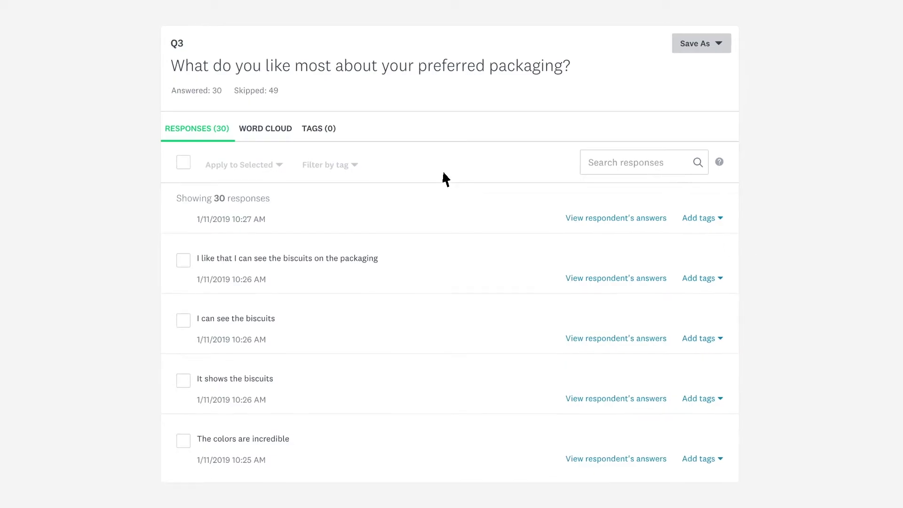
click(275, 131)
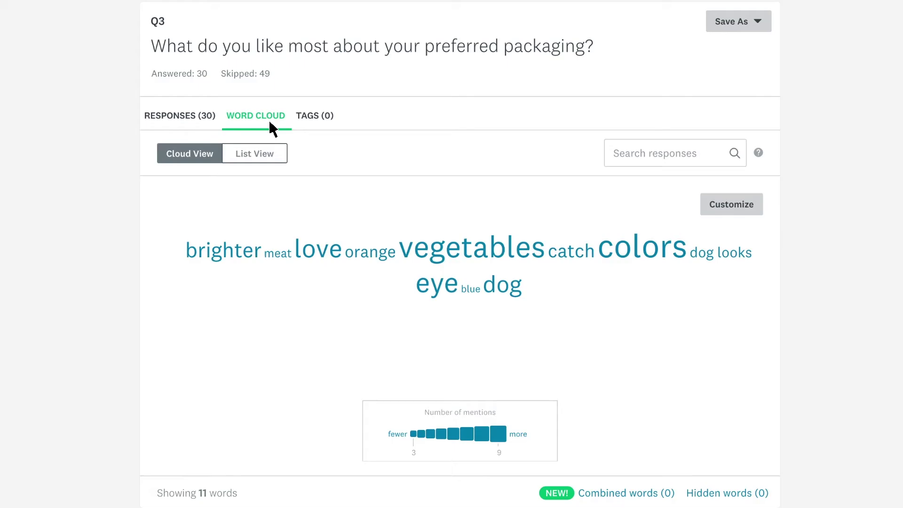
click(707, 207)
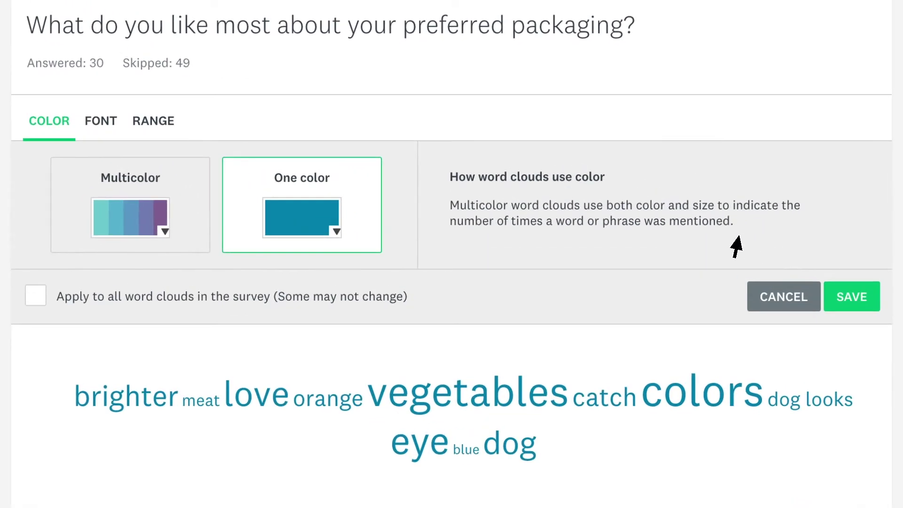
click(102, 132)
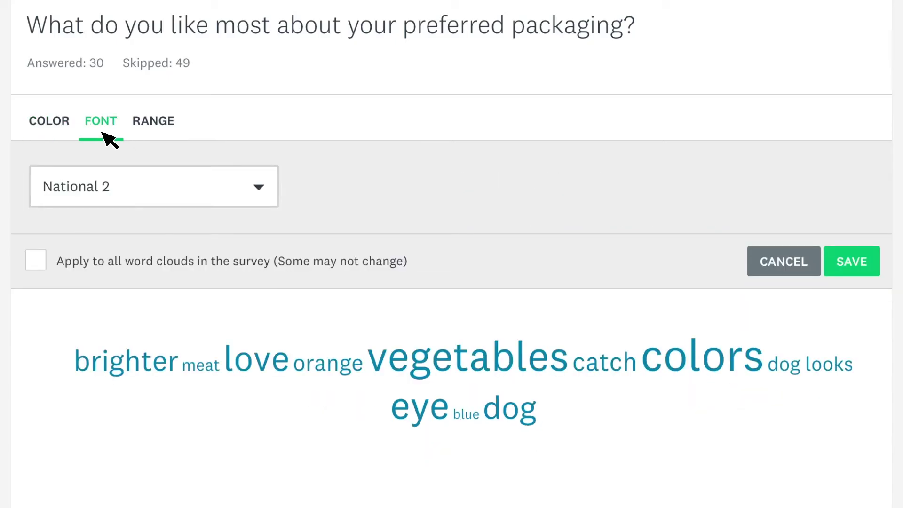
click(137, 133)
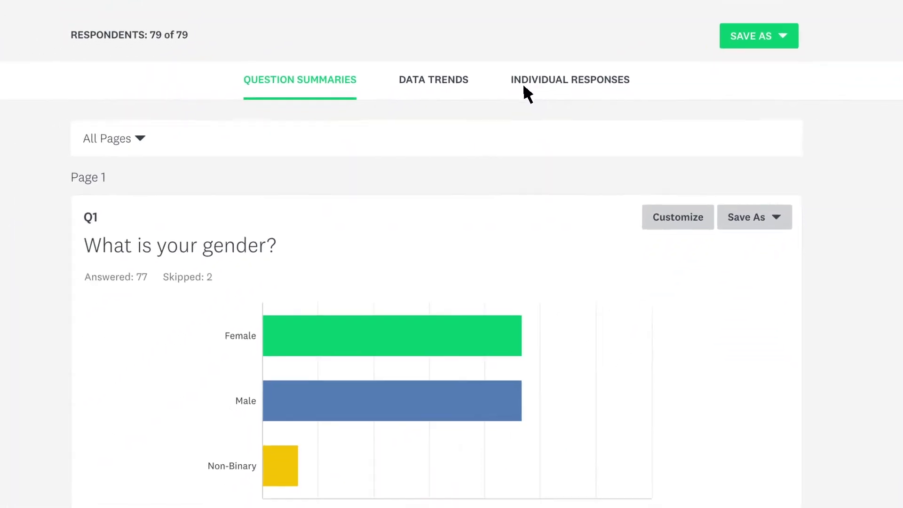
click(394, 189)
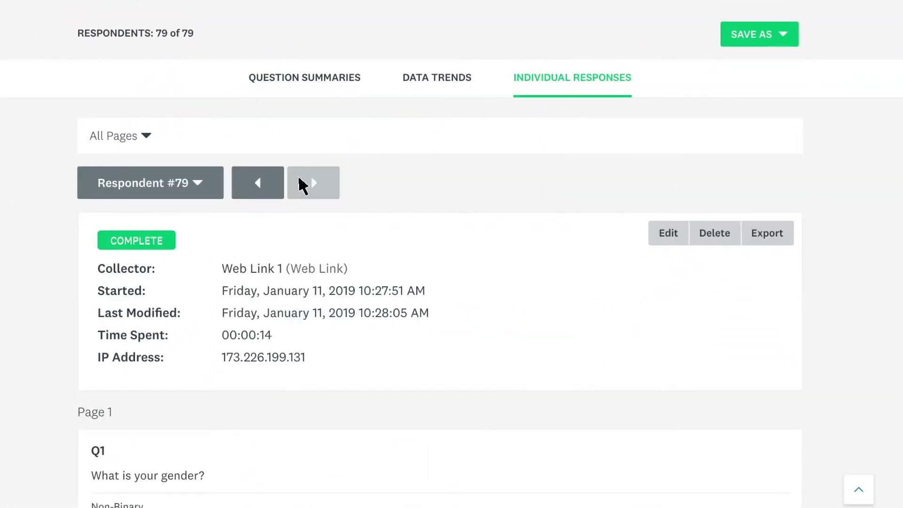
click(272, 190)
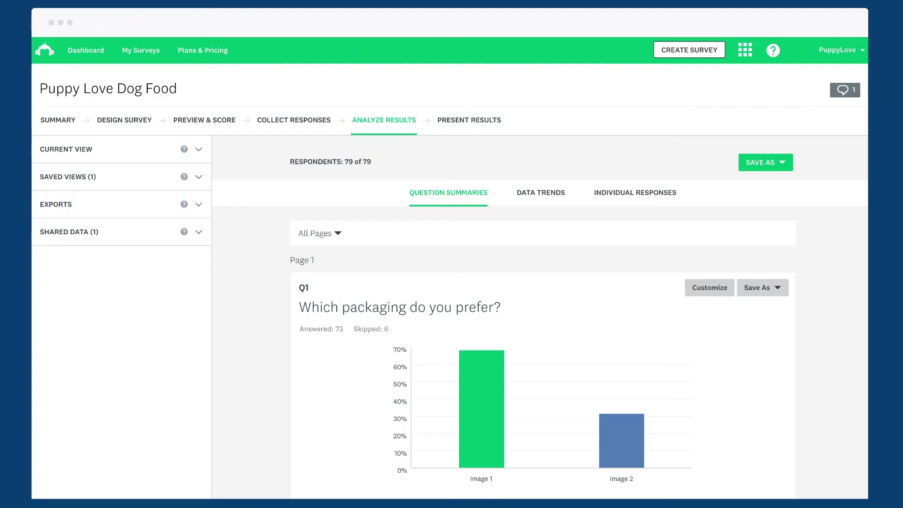
scroll(450, 264, down, 4)
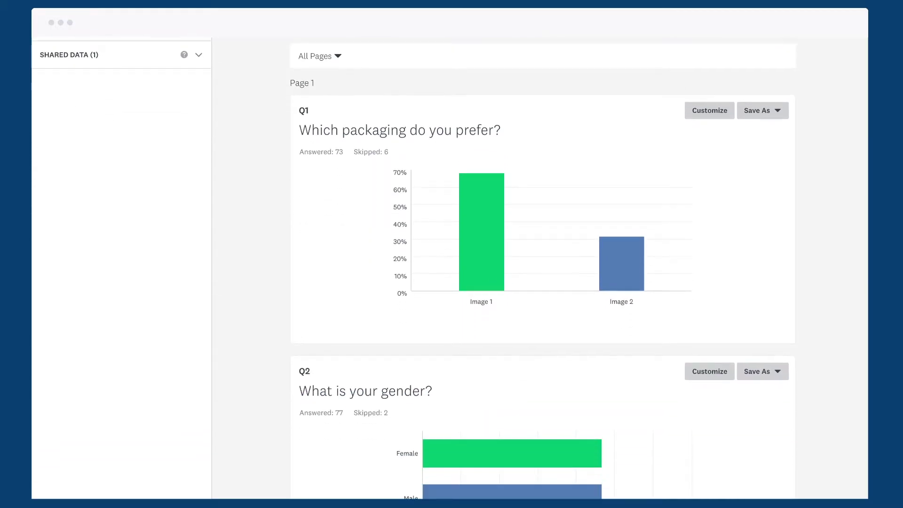
scroll(450, 263, down, 1)
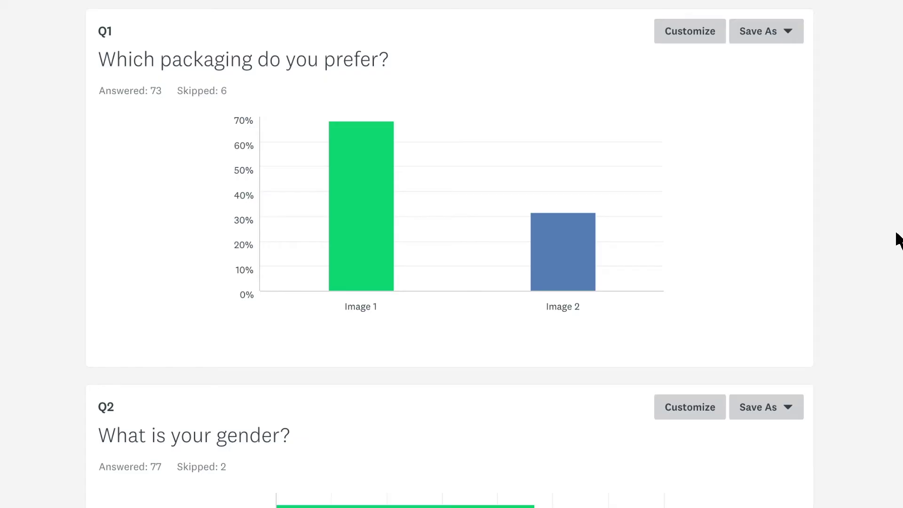
- Turn Q1's chart into a donut with a yellow Image 1 slice and grey Image 2 slice
click(677, 37)
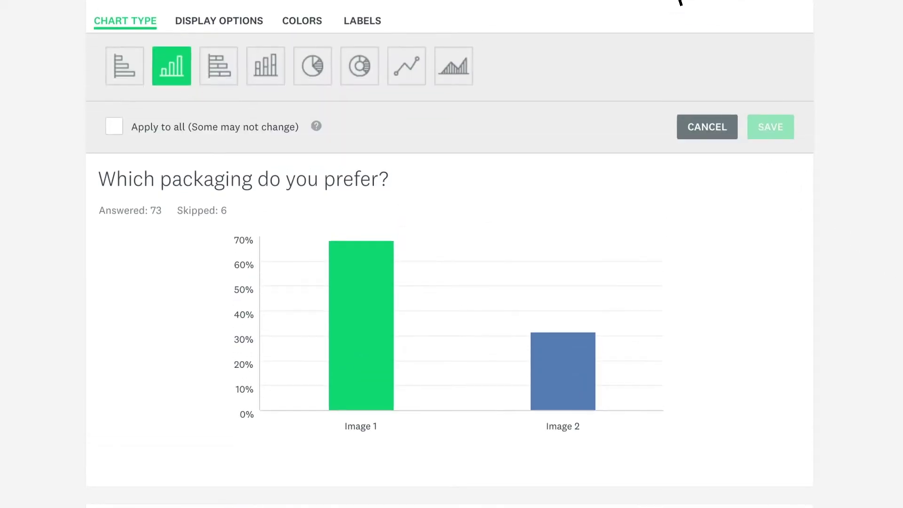
click(368, 83)
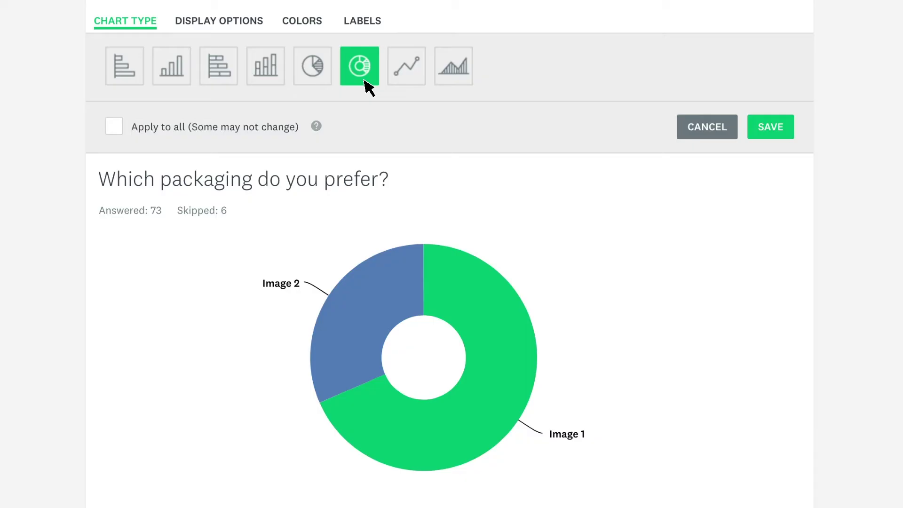
click(306, 27)
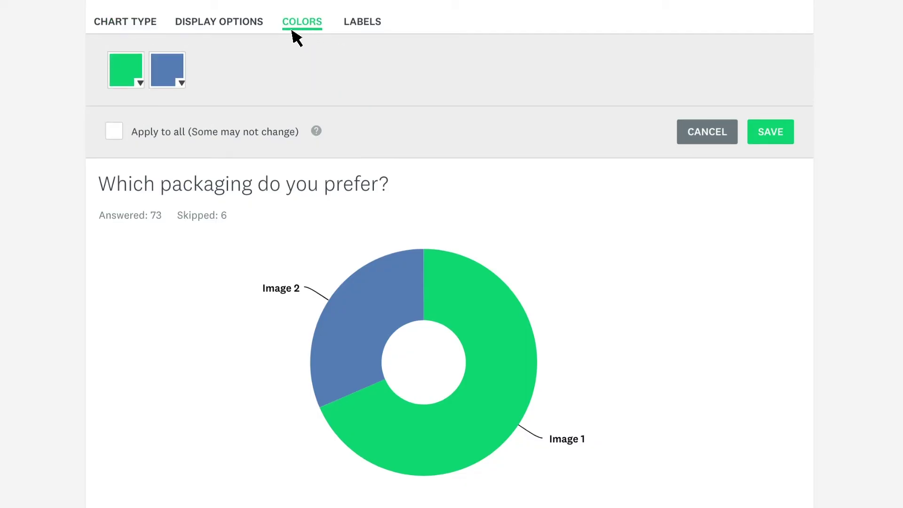
click(140, 82)
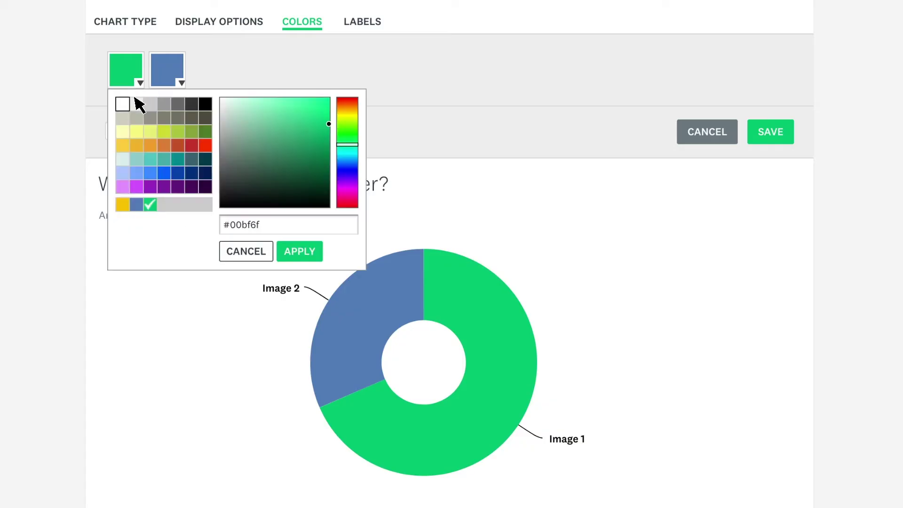
click(121, 203)
click(182, 84)
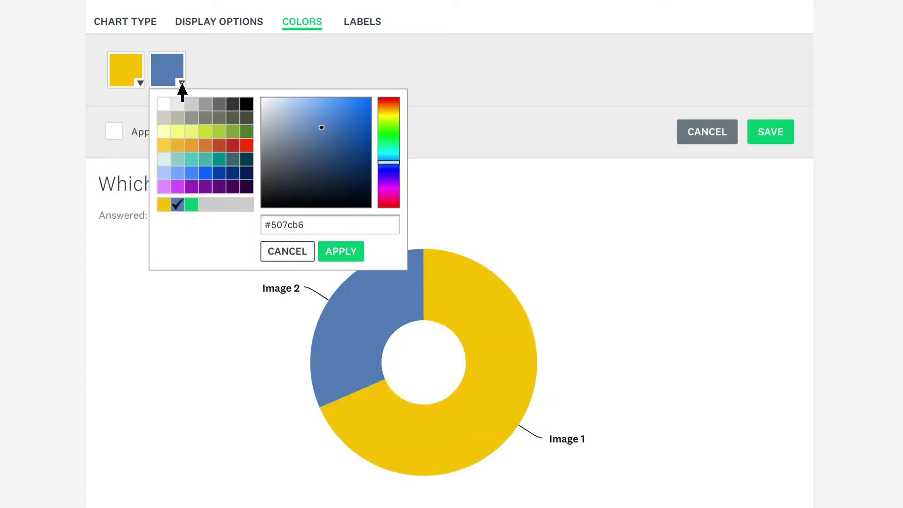
click(205, 104)
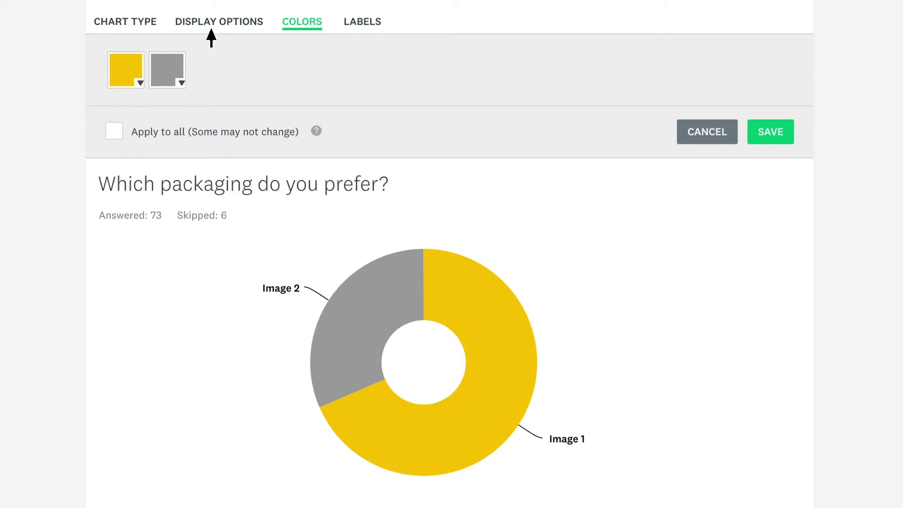
- Show percentages and counts on the donut's labels and save the customization
click(211, 26)
click(115, 113)
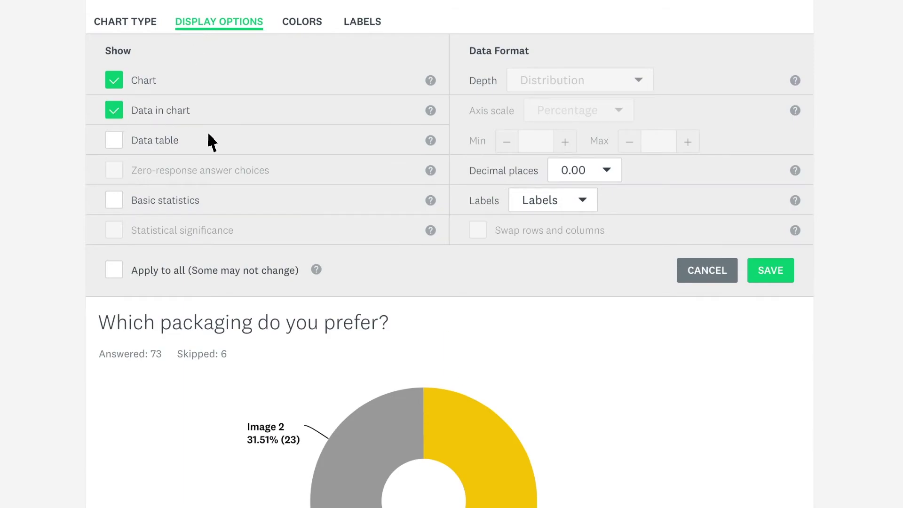
click(768, 275)
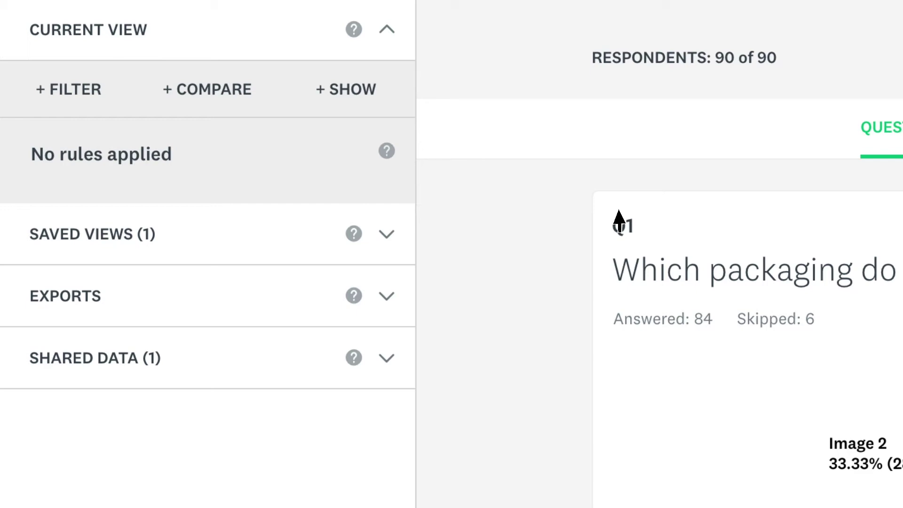
- Apply a Q2: Female filter narrowing results to 42 respondents, then delete that rule
click(89, 107)
click(339, 221)
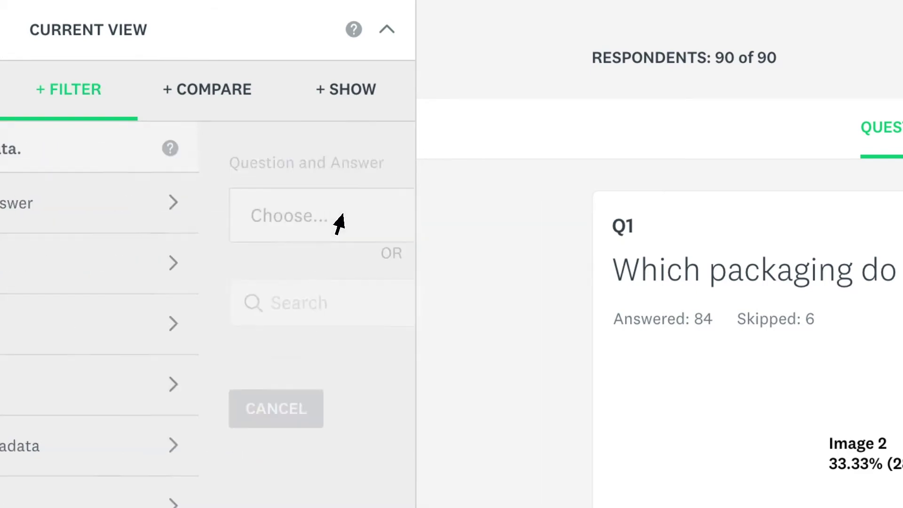
click(339, 215)
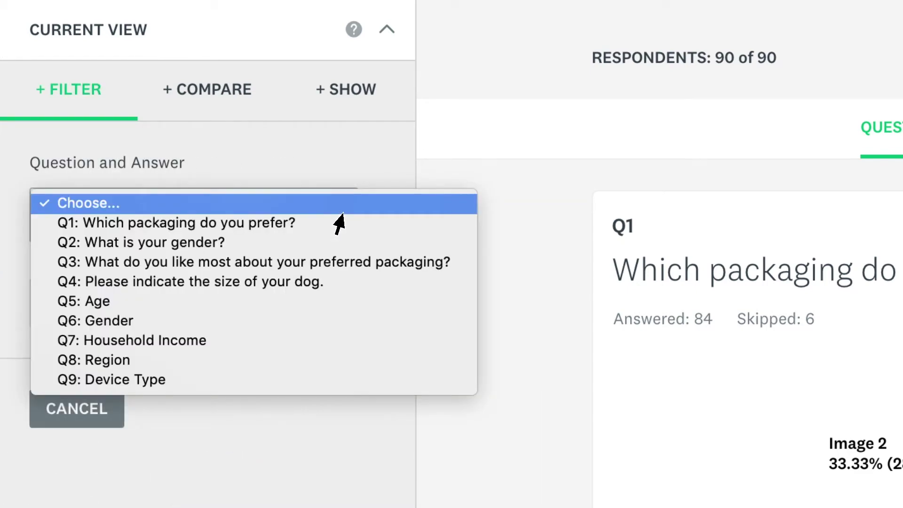
click(339, 243)
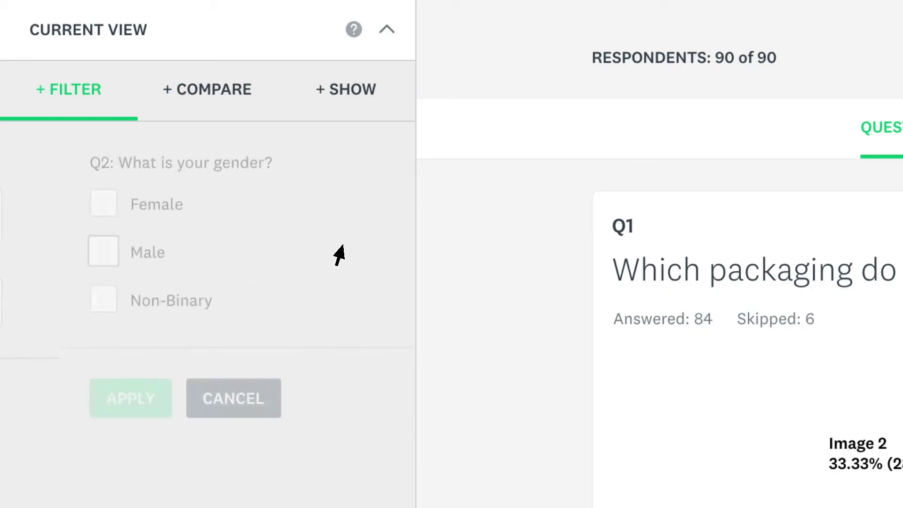
click(123, 207)
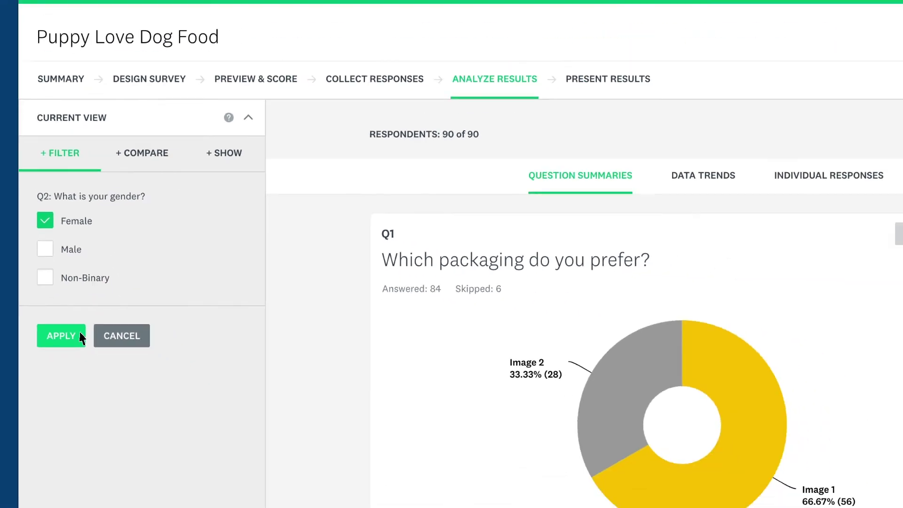
click(107, 393)
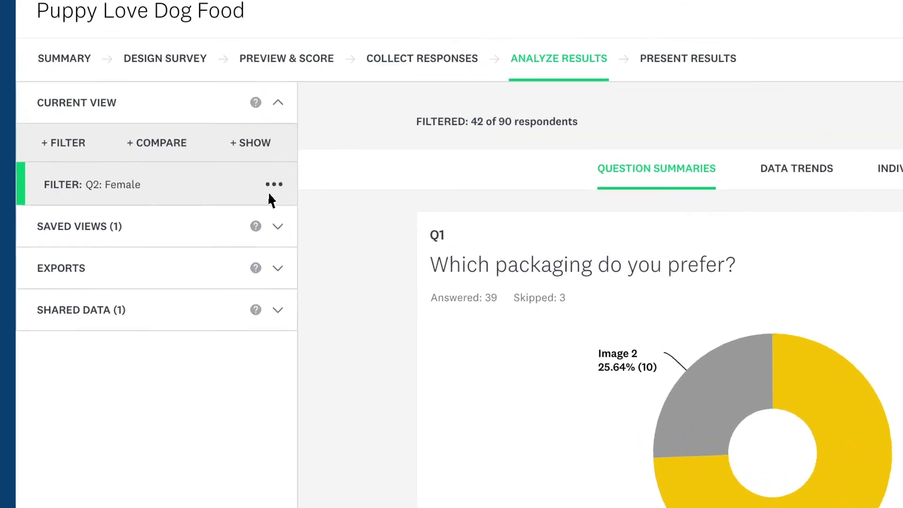
click(197, 203)
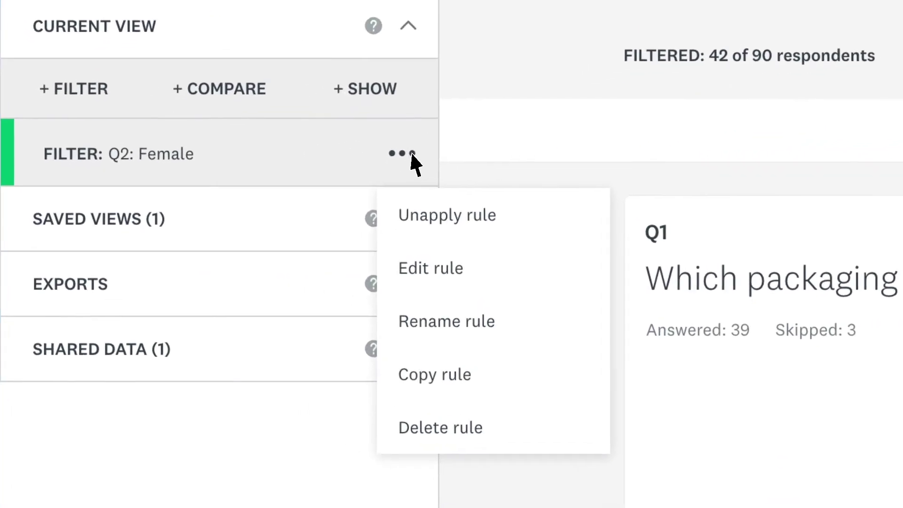
click(496, 422)
- Confirm the filter deletion, then apply a Q2 gender compare rule of Female versus Male
click(379, 165)
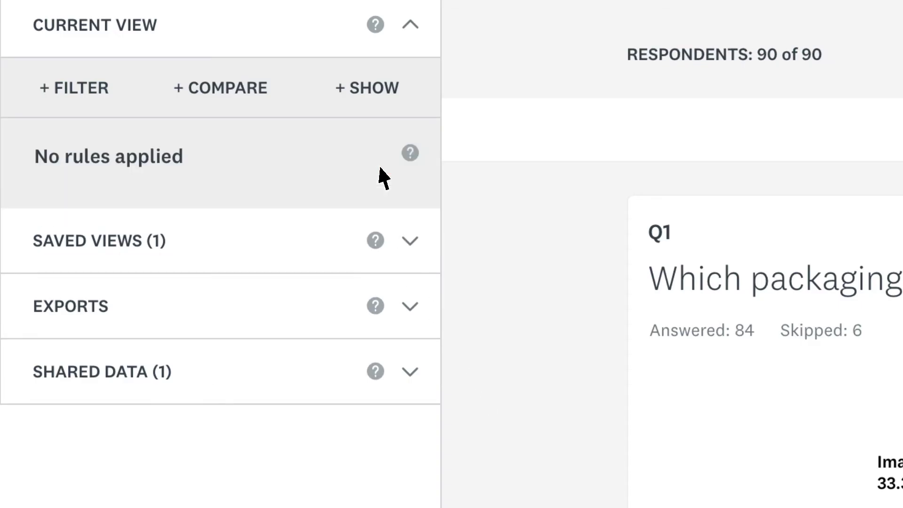
click(261, 107)
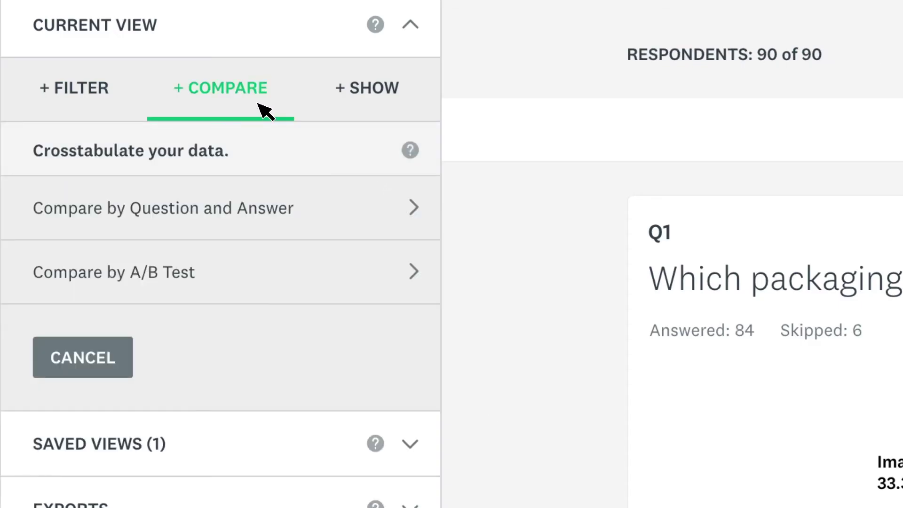
click(350, 215)
click(356, 224)
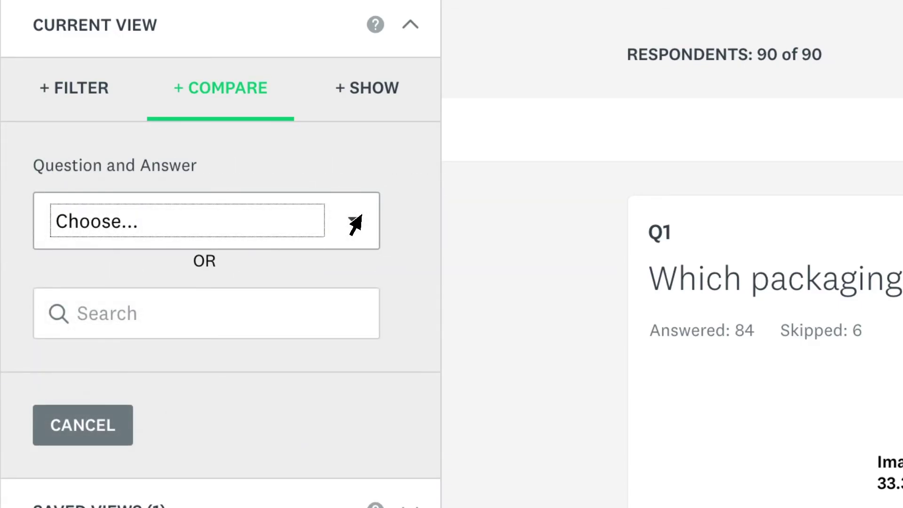
click(329, 252)
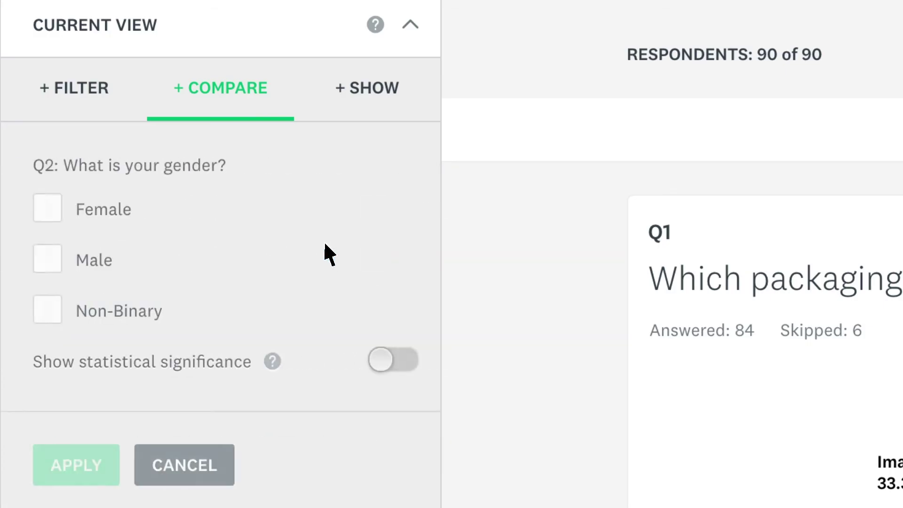
click(155, 214)
click(156, 256)
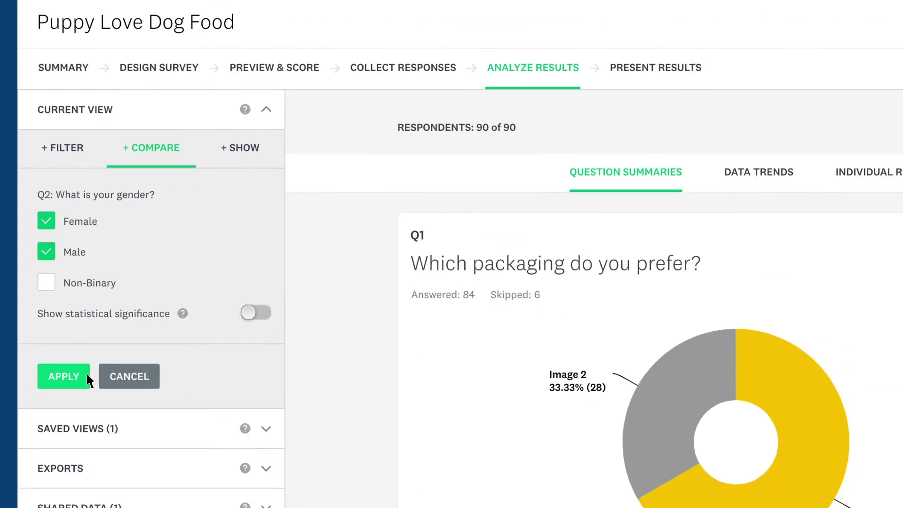
click(103, 463)
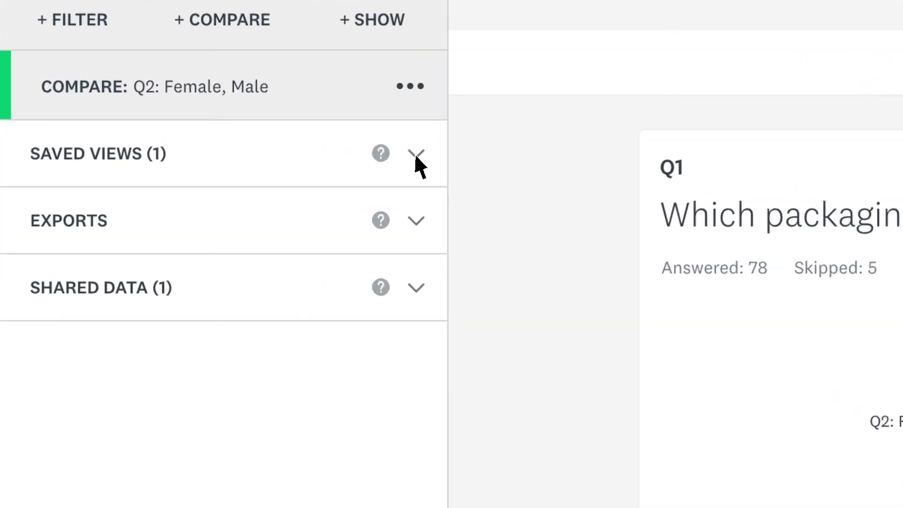
- Save the current comparison as a new view named 'Compare by gender'
click(416, 156)
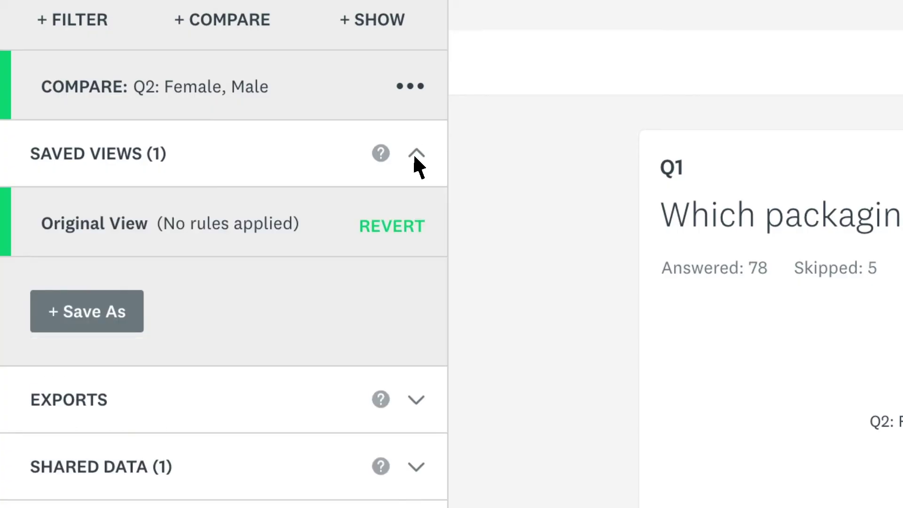
click(130, 321)
text(Compare by gender)
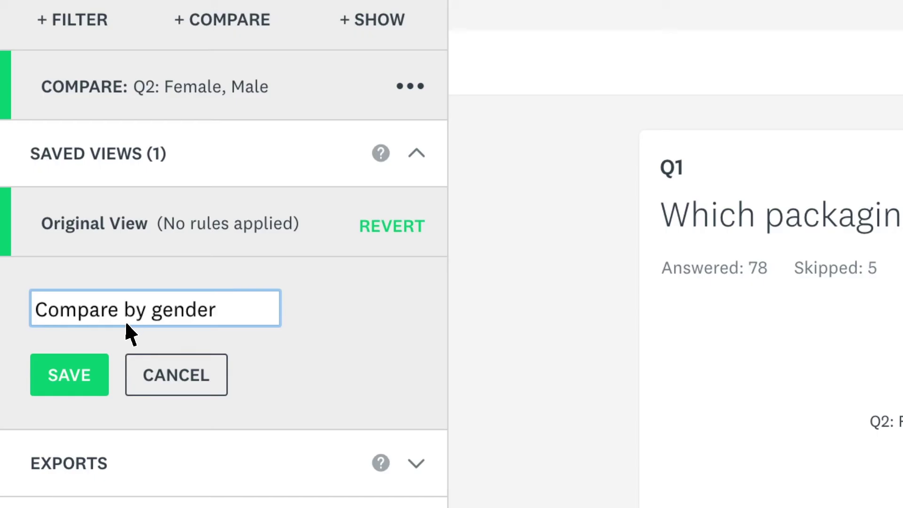
click(86, 386)
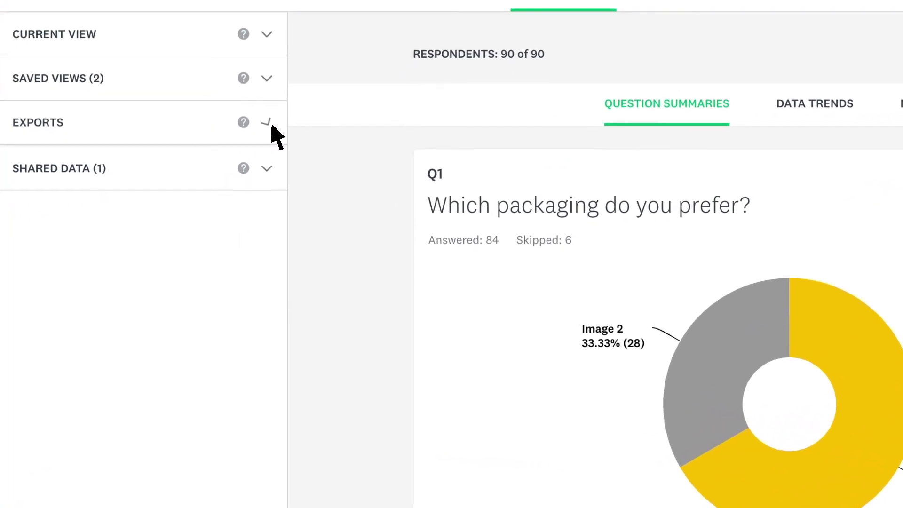
- Look over the All summary data and All responses data export settings, then close without exporting
click(200, 205)
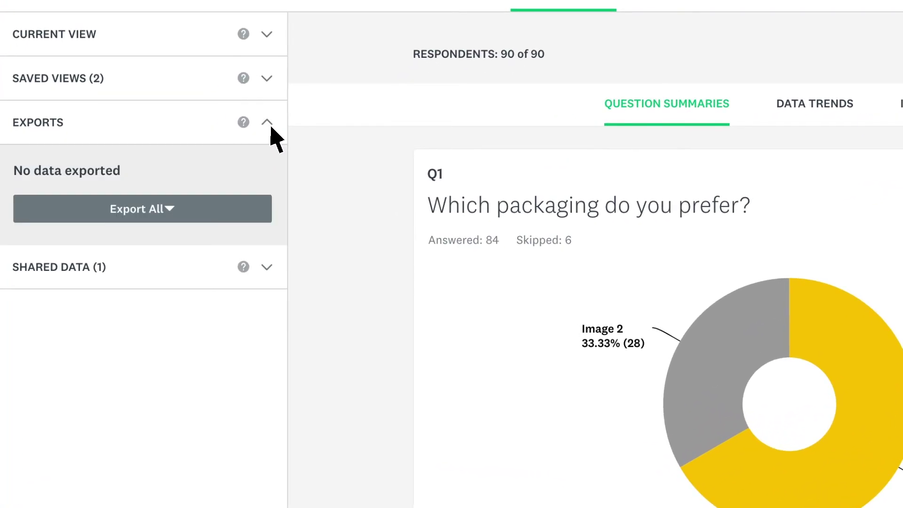
click(264, 207)
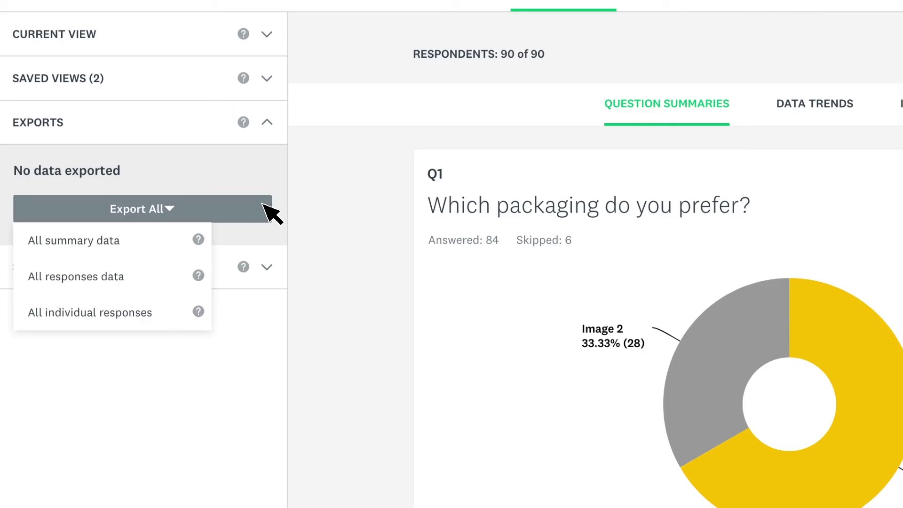
click(194, 245)
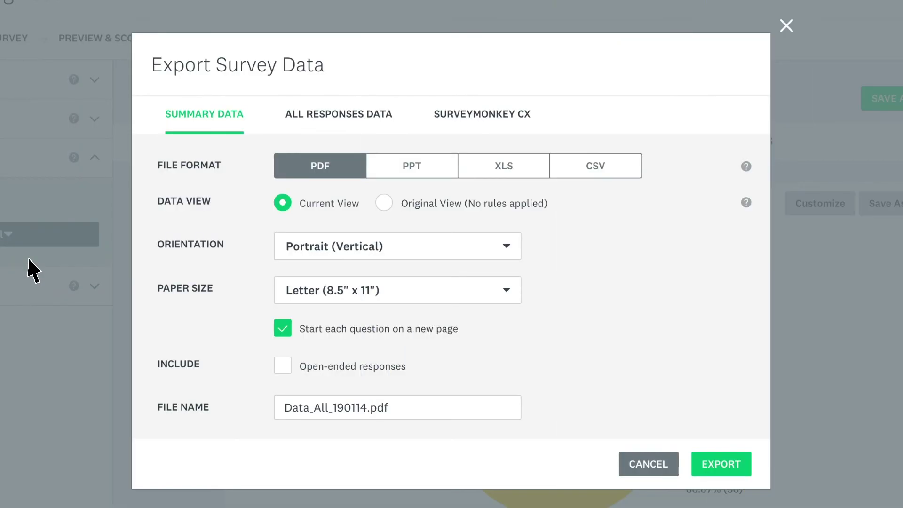
click(341, 134)
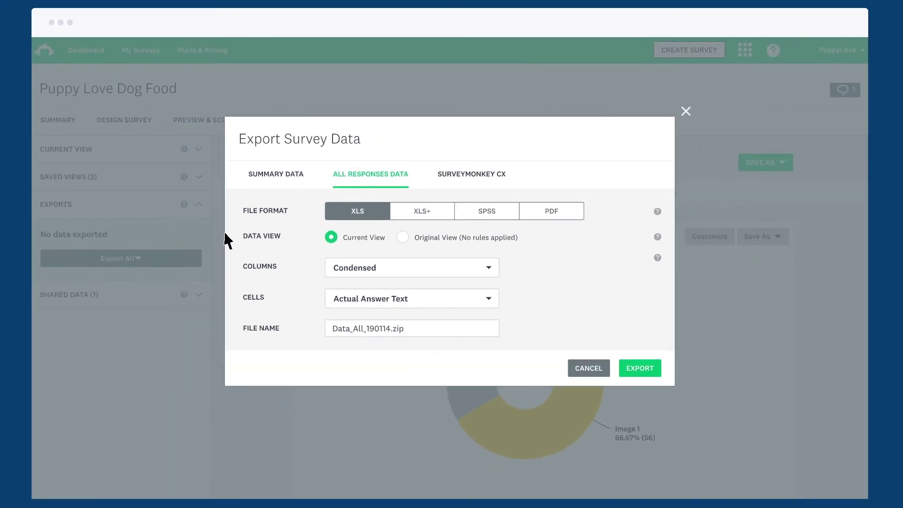
click(225, 235)
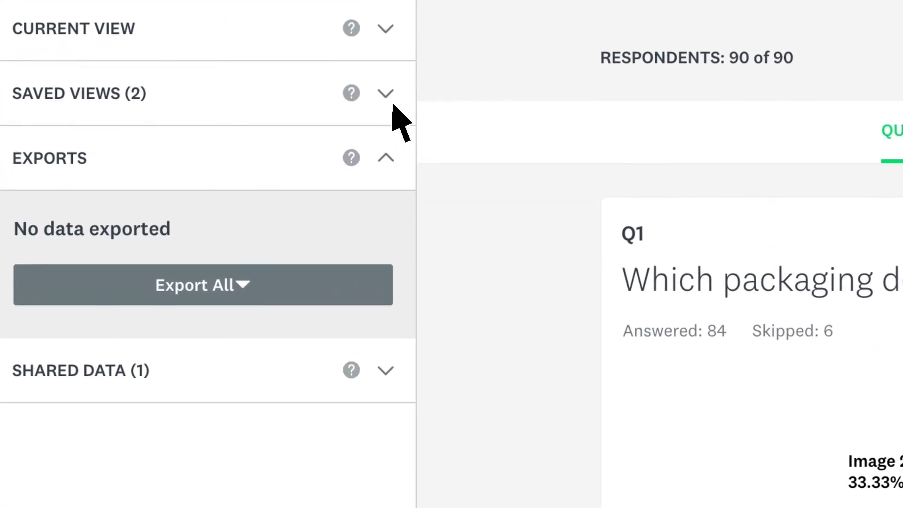
- Check the options for the Compare rule saved view, then dismiss them
click(385, 93)
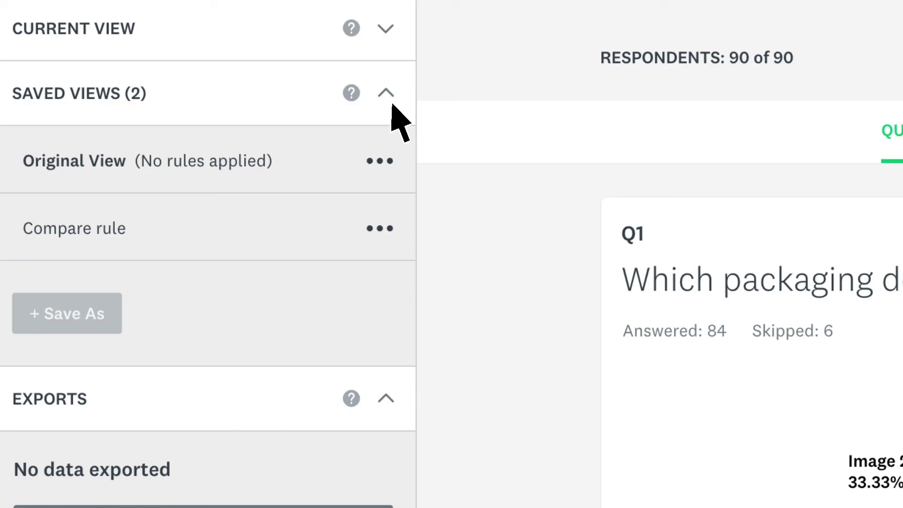
click(391, 228)
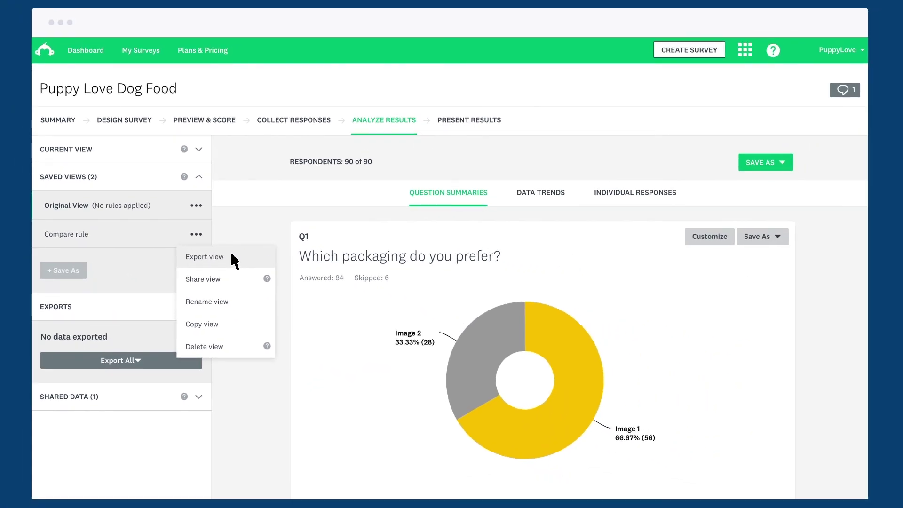
click(466, 257)
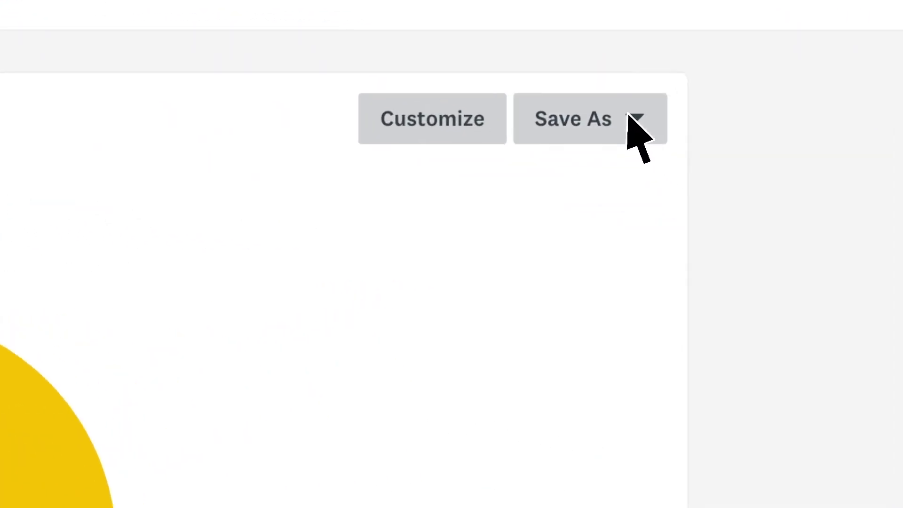
- Export only the Q1 chart as the PNG file Chart_Q1_190114.png
click(636, 124)
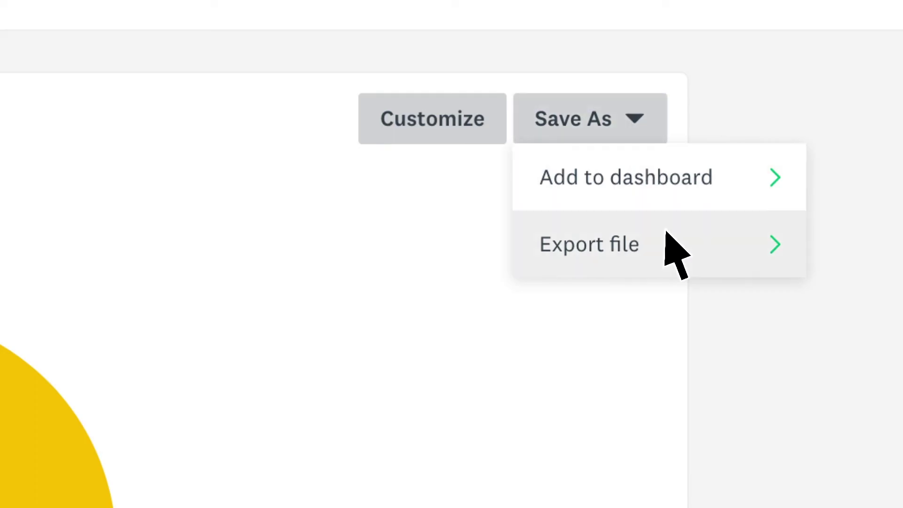
click(666, 232)
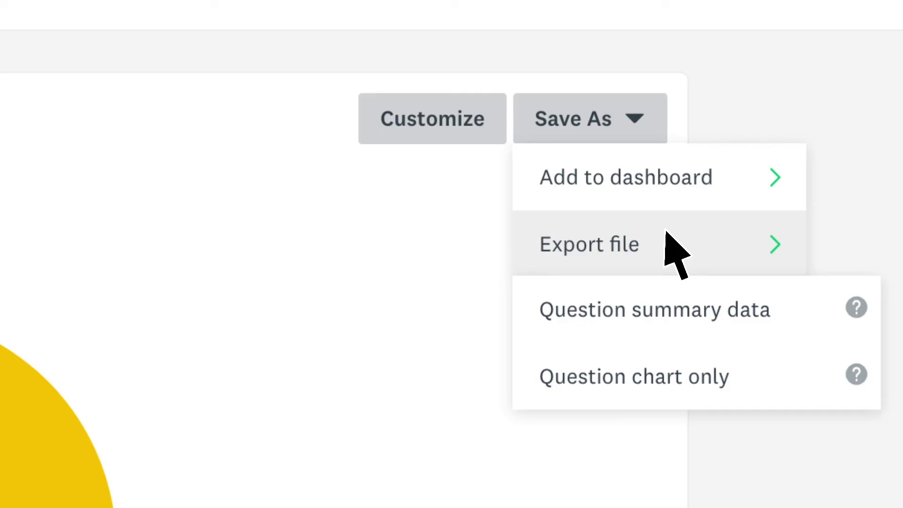
click(734, 377)
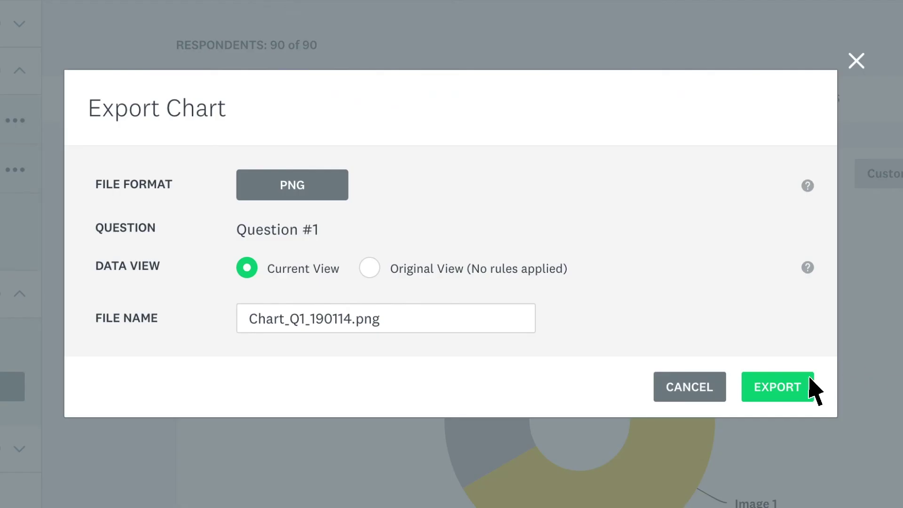
click(810, 384)
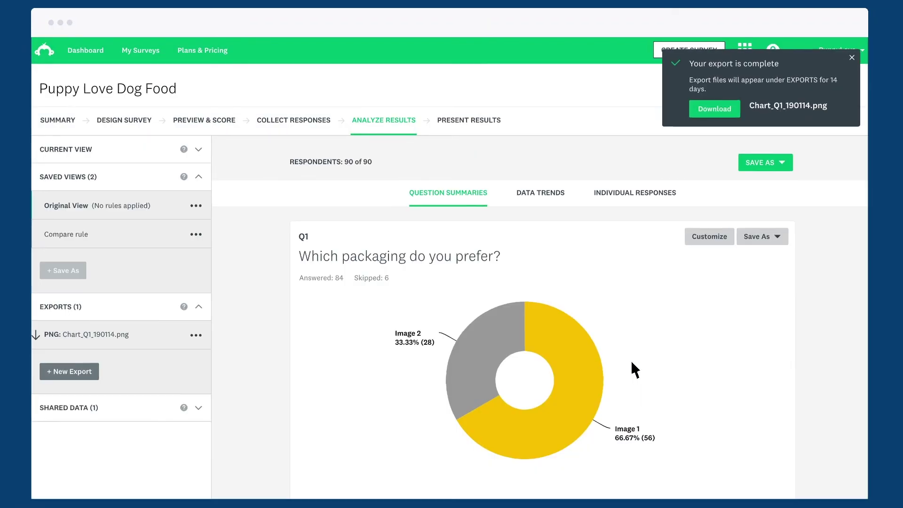